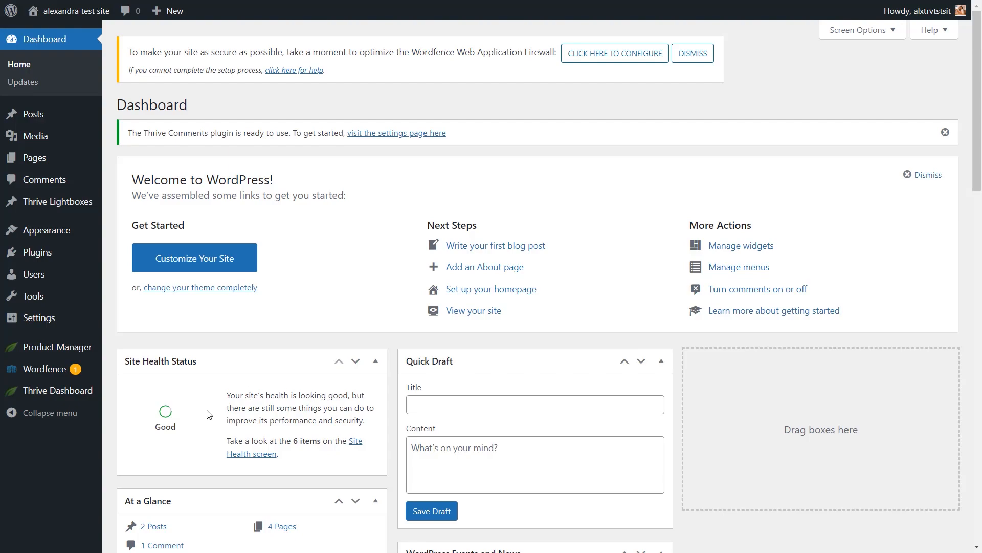
# Step: In Thrive Dashboard's Manage Connections, start a new ConvertKit / Seva connection
pyautogui.moveTo(74, 395)
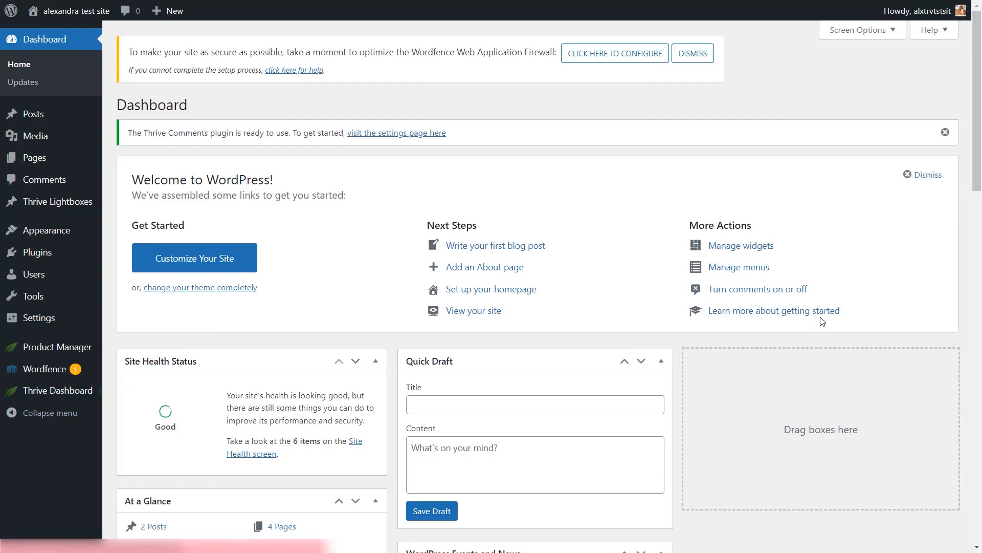
pyautogui.scroll(-5, 822, 321)
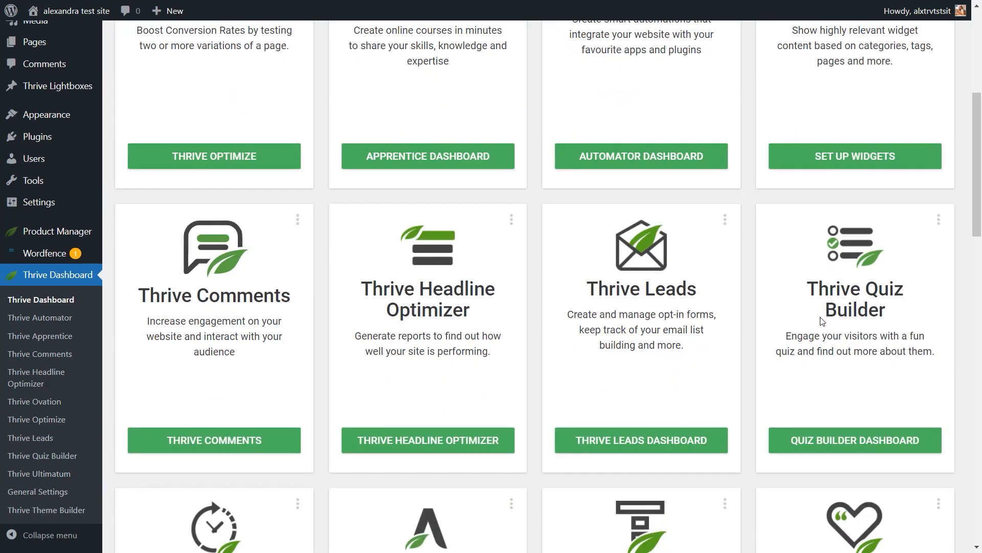
pyautogui.scroll(-10, 821, 319)
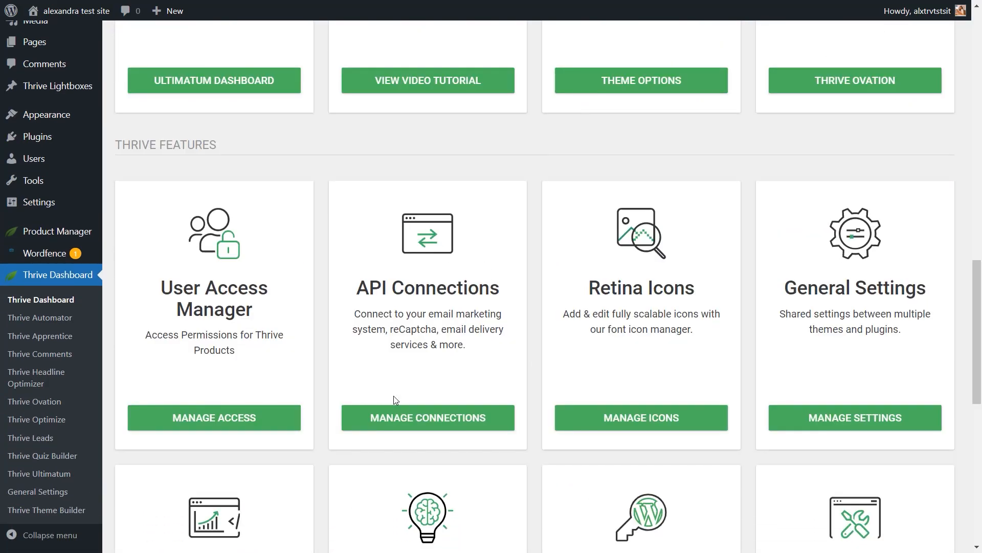
pyautogui.click(438, 417)
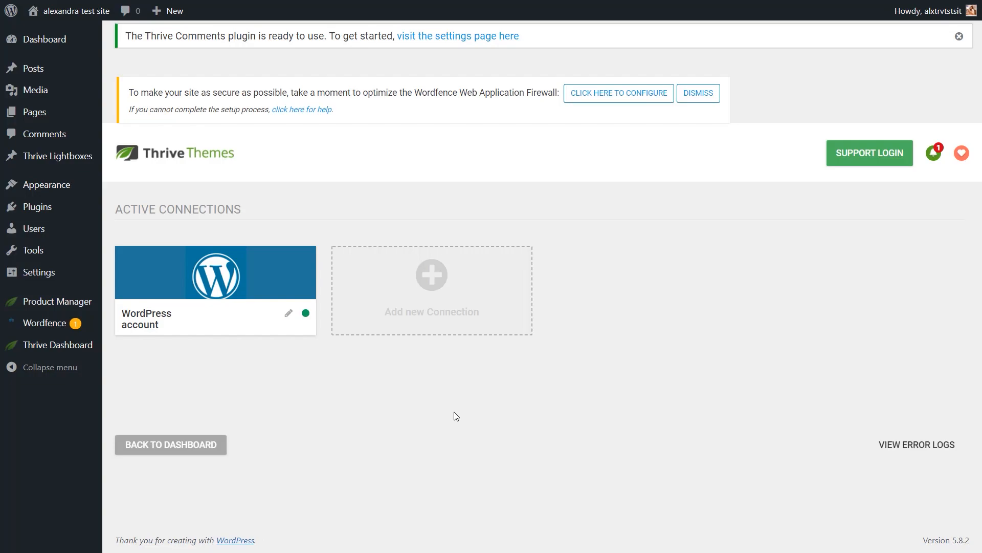
pyautogui.click(445, 310)
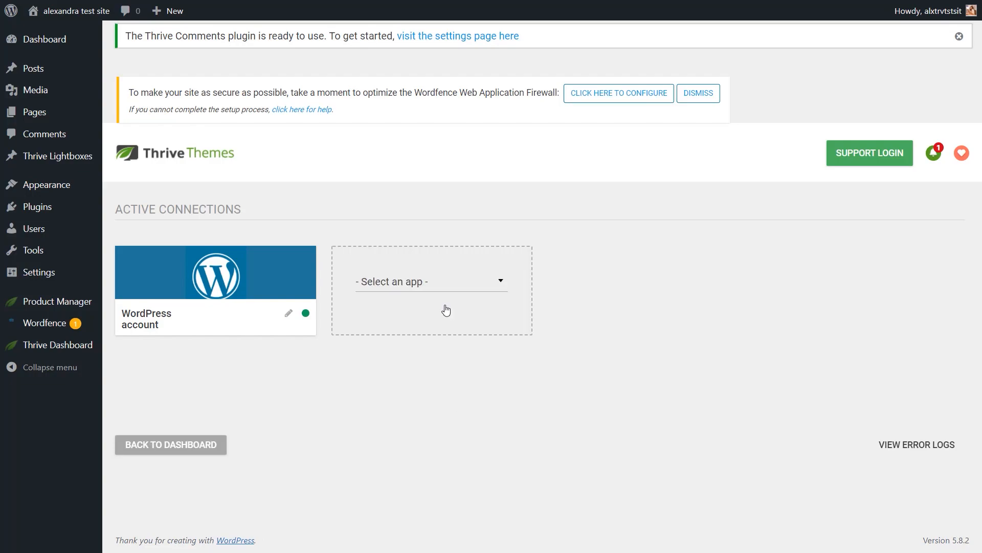
pyautogui.click(475, 287)
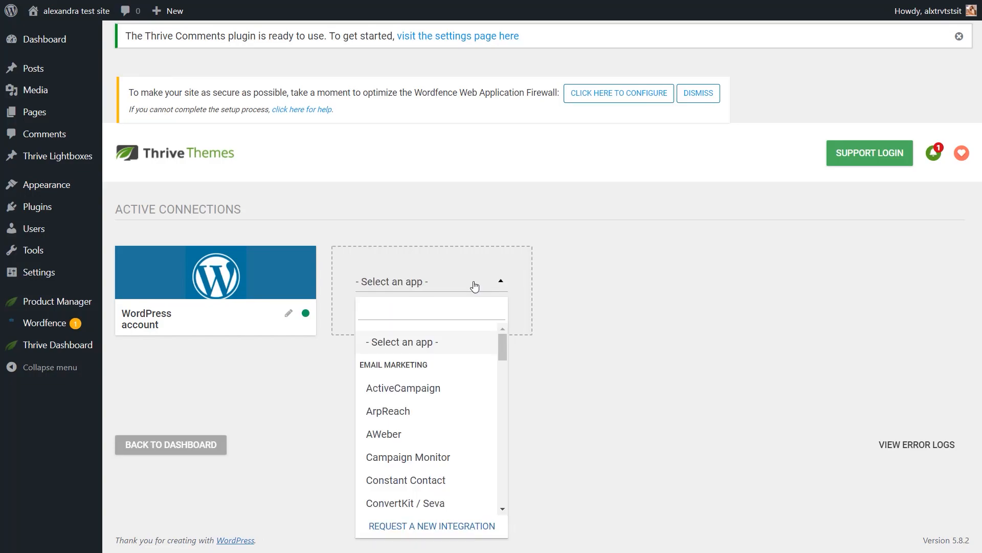
pyautogui.click(409, 504)
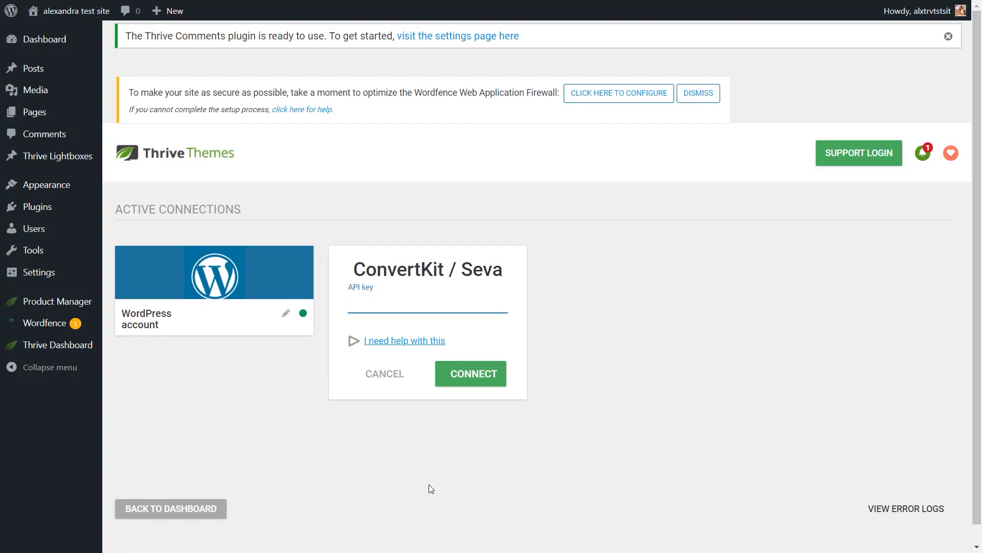
# Step: Paste the ConvertKit API key, connect the account, and review the new connection
pyautogui.hotkey('ctrl', 'v')
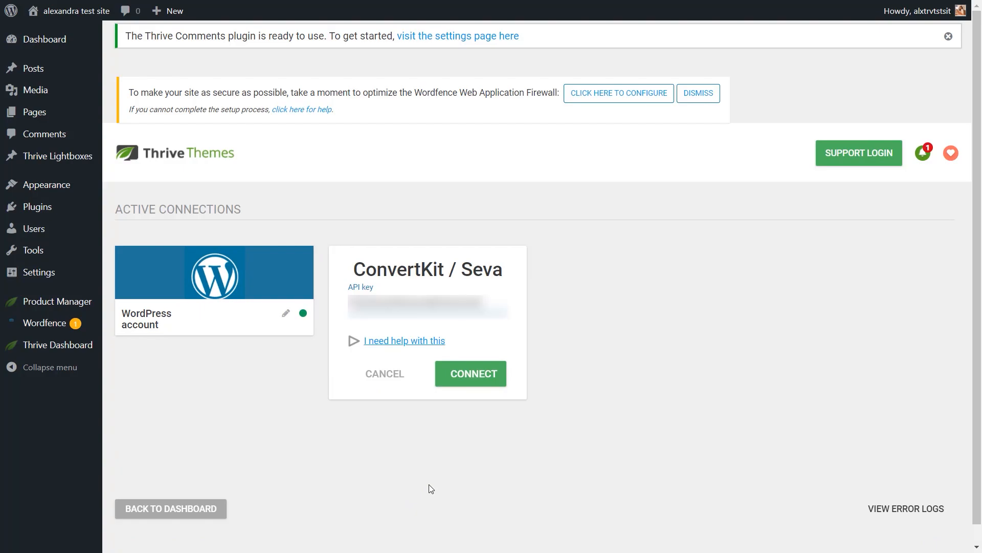
pyautogui.click(487, 377)
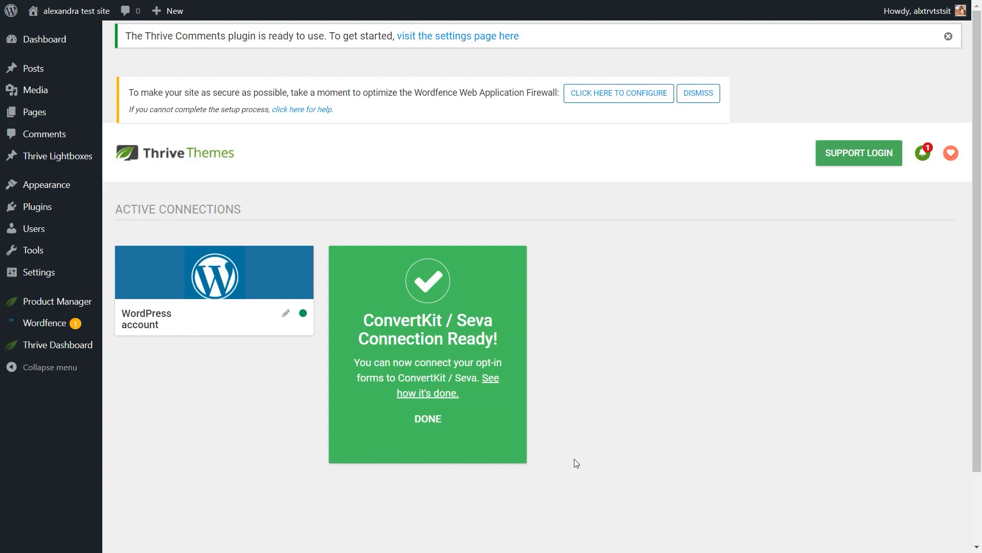
pyautogui.click(426, 418)
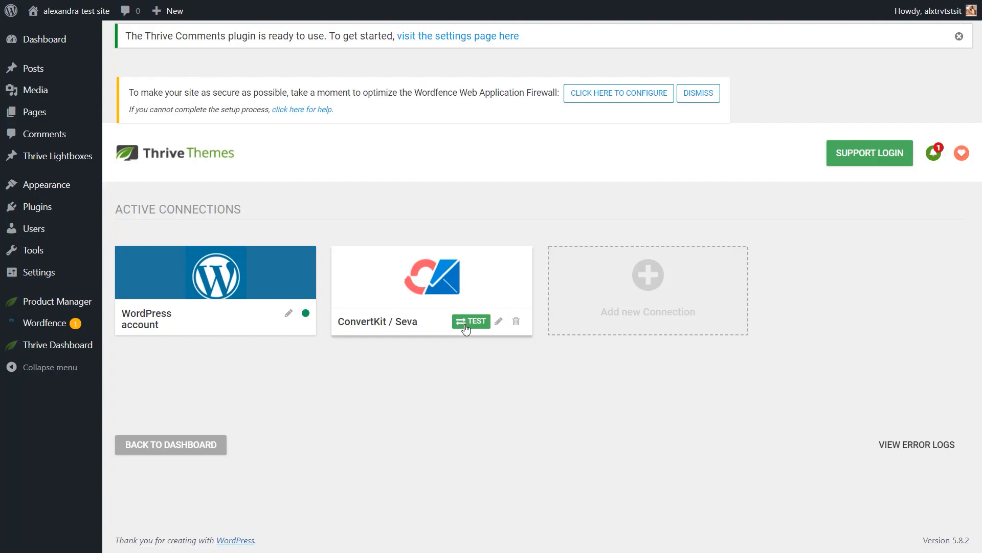
pyautogui.click(492, 321)
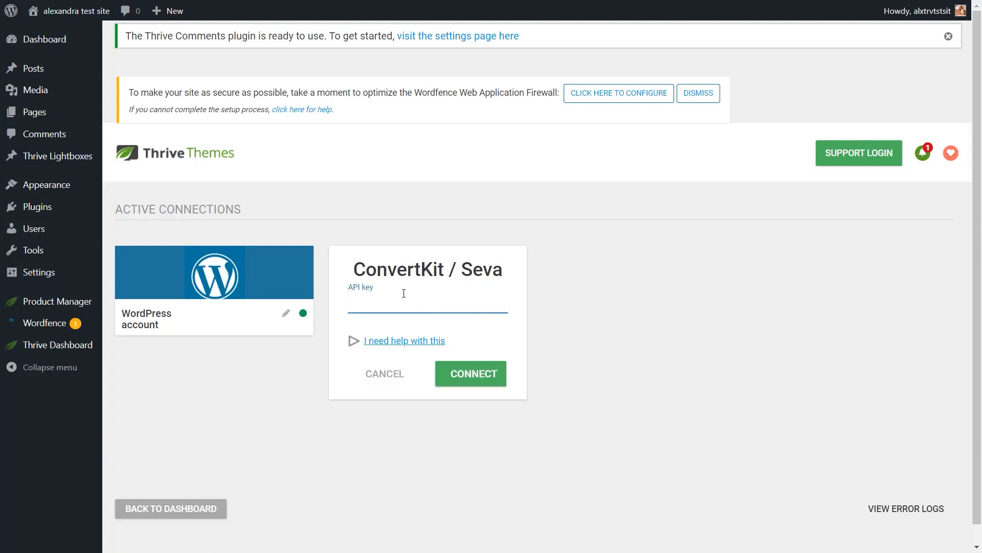
pyautogui.click(388, 374)
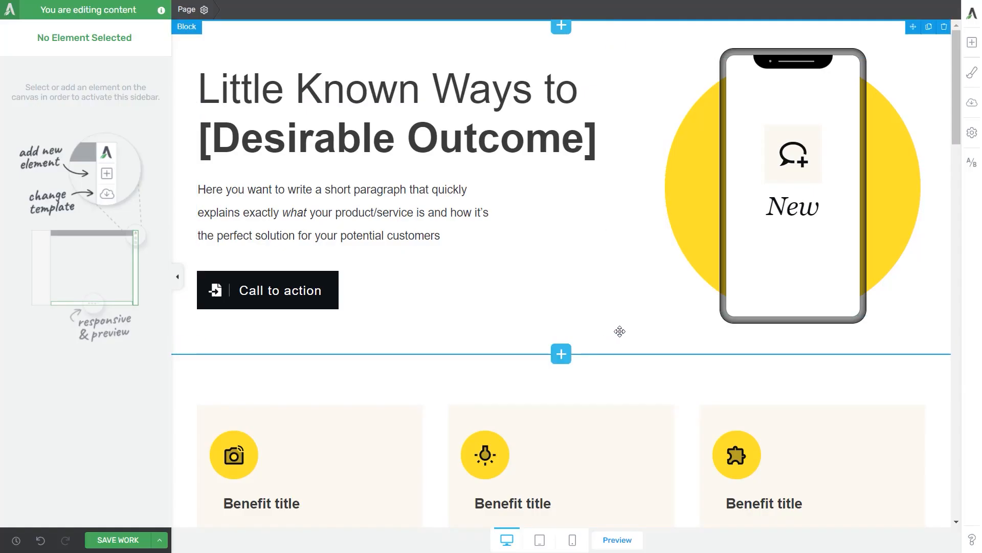
# Step: Insert an Opt-in Form 10 lead generation form below the Get Immediate Access headline and open its connection list
pyautogui.scroll(-10, 620, 331)
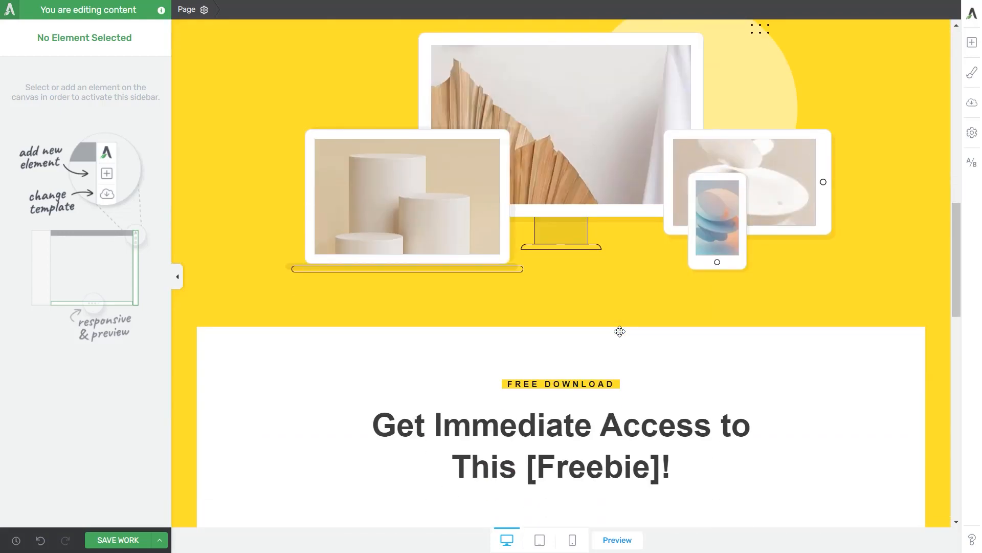
pyautogui.scroll(-4, 619, 331)
pyautogui.click(971, 46)
pyautogui.moveTo(864, 132); pyautogui.dragTo(614, 304)
pyautogui.click(340, 158)
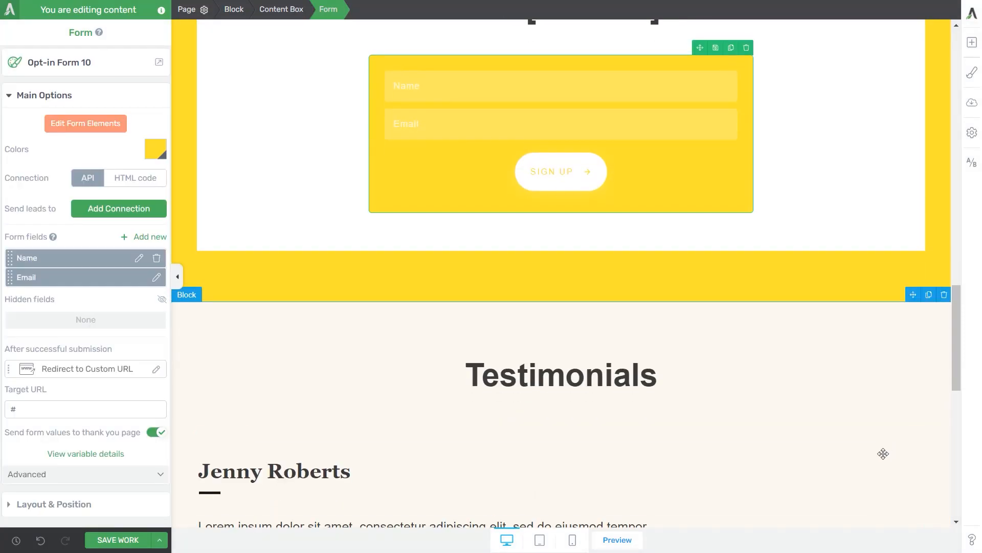
pyautogui.scroll(5, 852, 375)
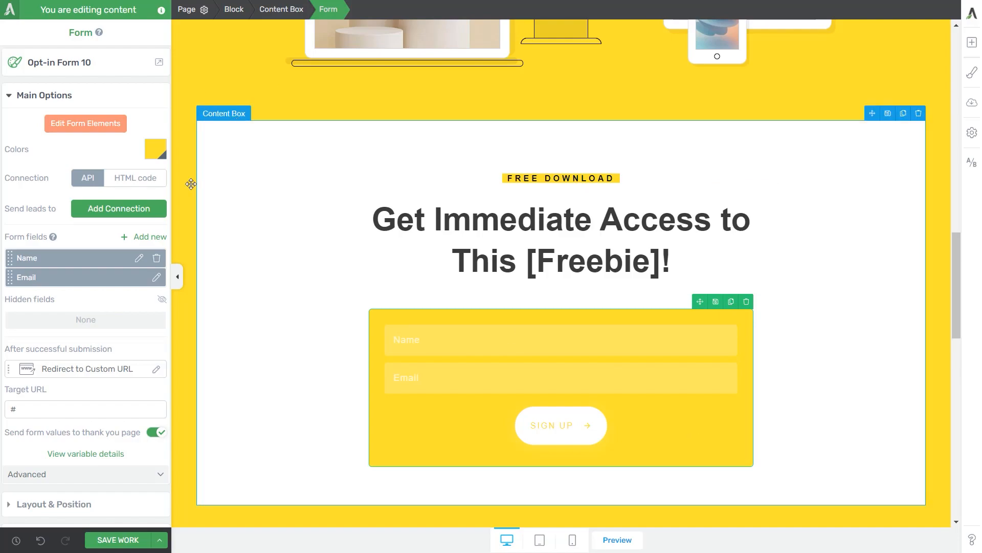
pyautogui.click(137, 211)
pyautogui.click(151, 252)
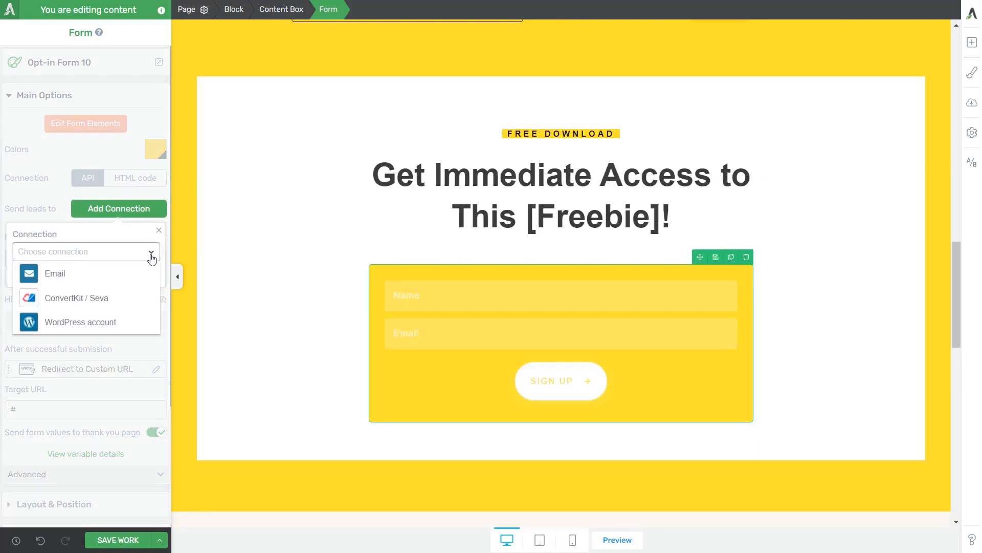
# Step: Connect the form to ConvertKit / Seva's Another form test list with the subscriber tag 'marketing'
pyautogui.click(74, 301)
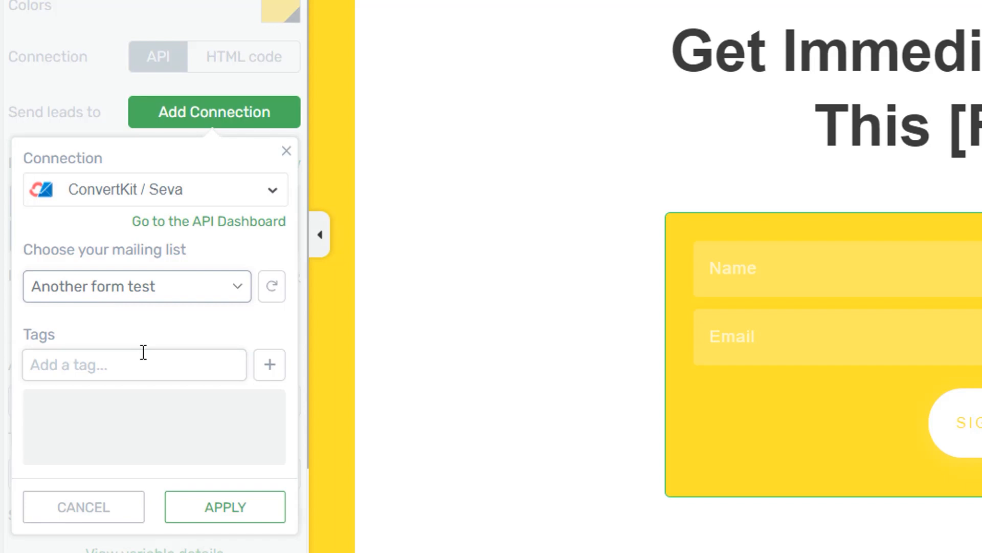
pyautogui.click(117, 372)
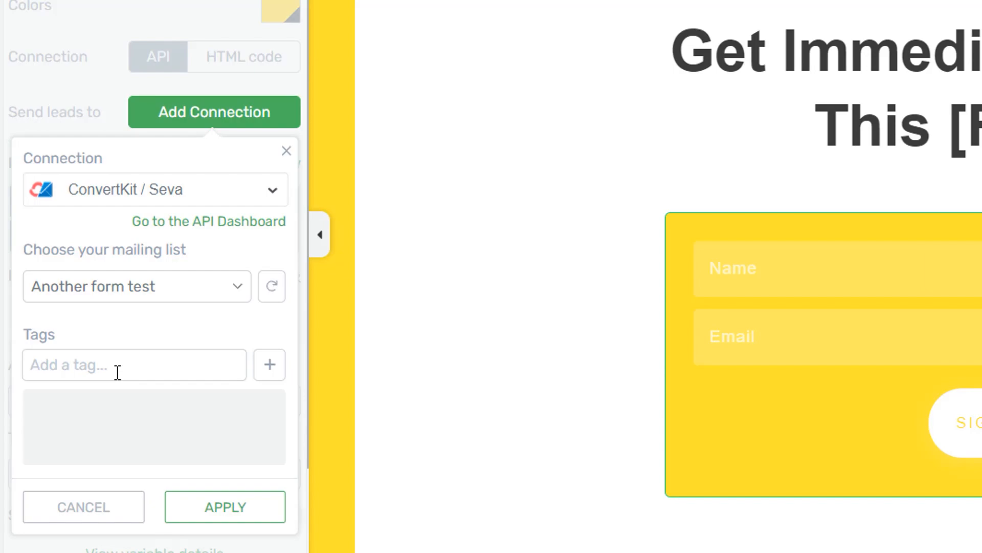
pyautogui.write('mark')
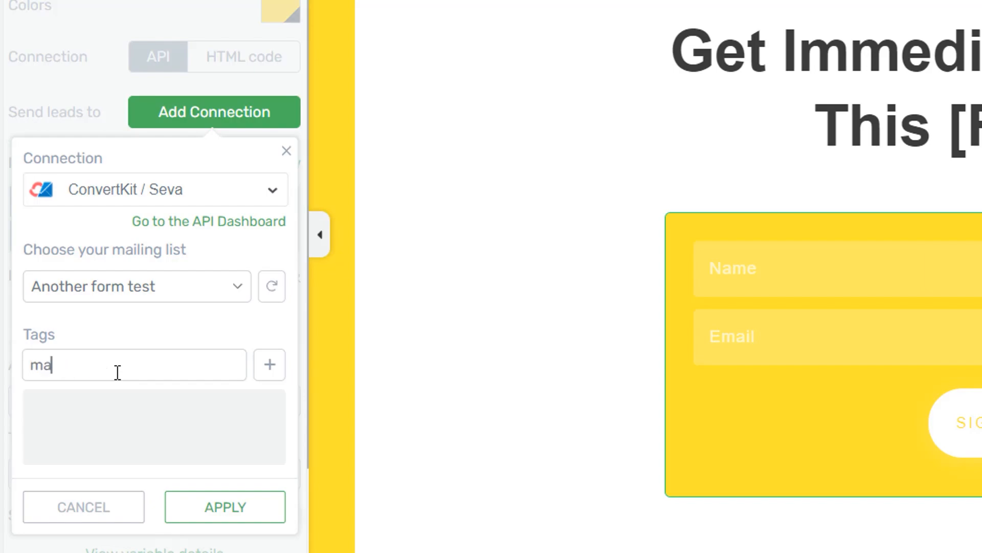
pyautogui.write('eting')
pyautogui.press('Return')
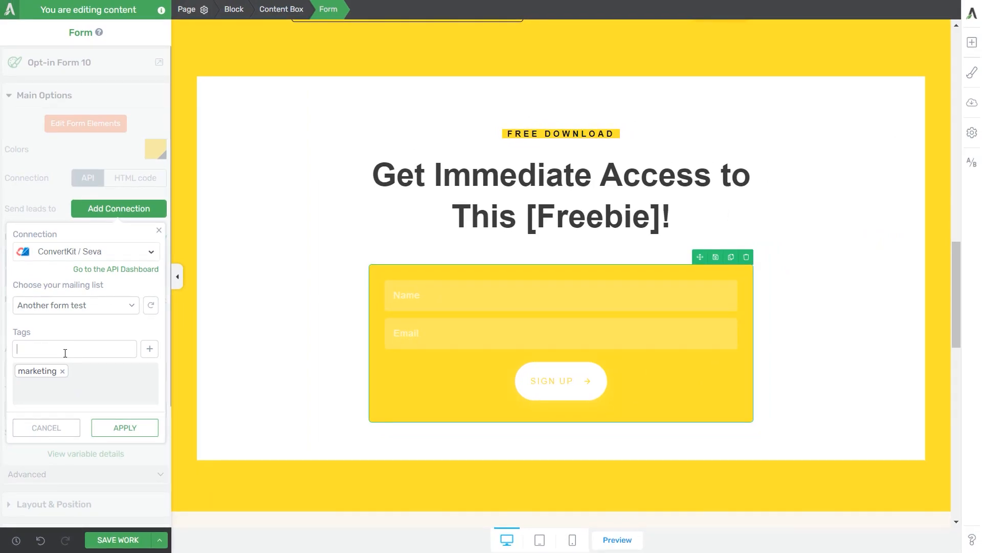
pyautogui.click(125, 428)
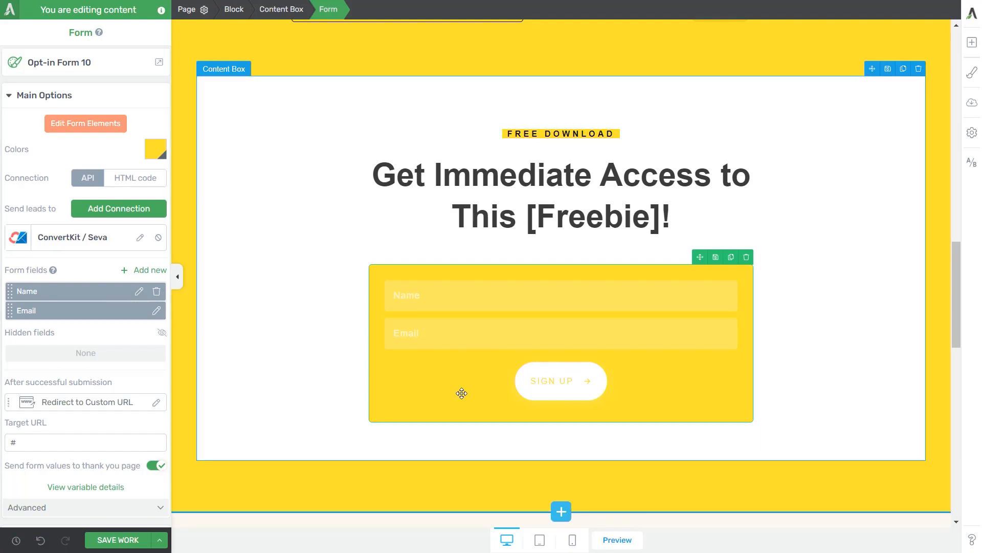
# Step: Review the form's field options and its current redirect-after-submission target URL
pyautogui.click(145, 270)
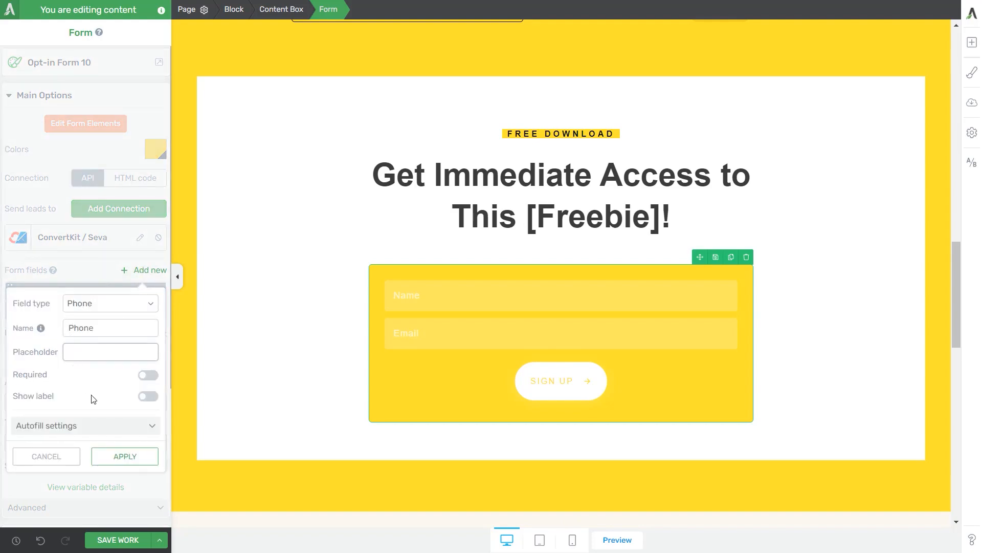
pyautogui.click(43, 458)
pyautogui.scroll(-3, 123, 371)
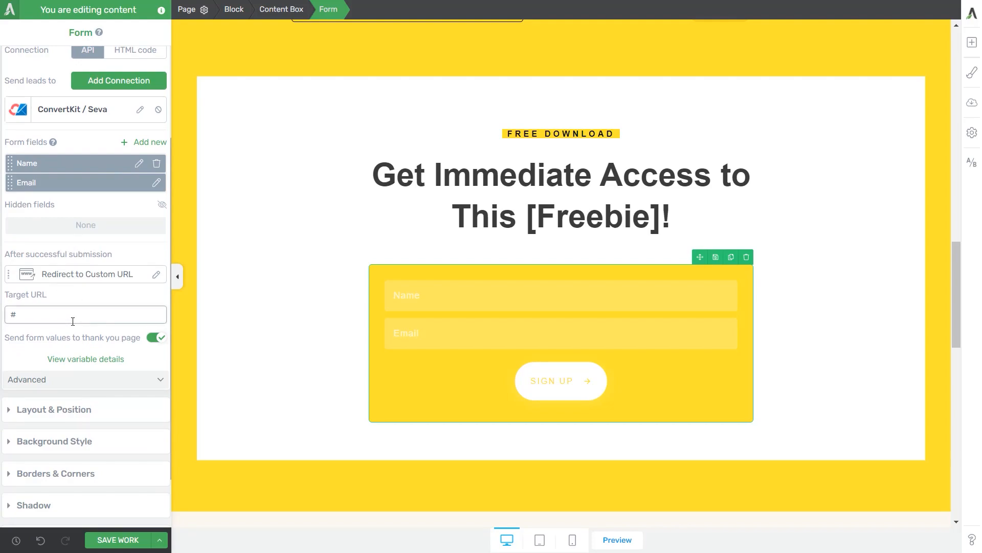
pyautogui.click(97, 276)
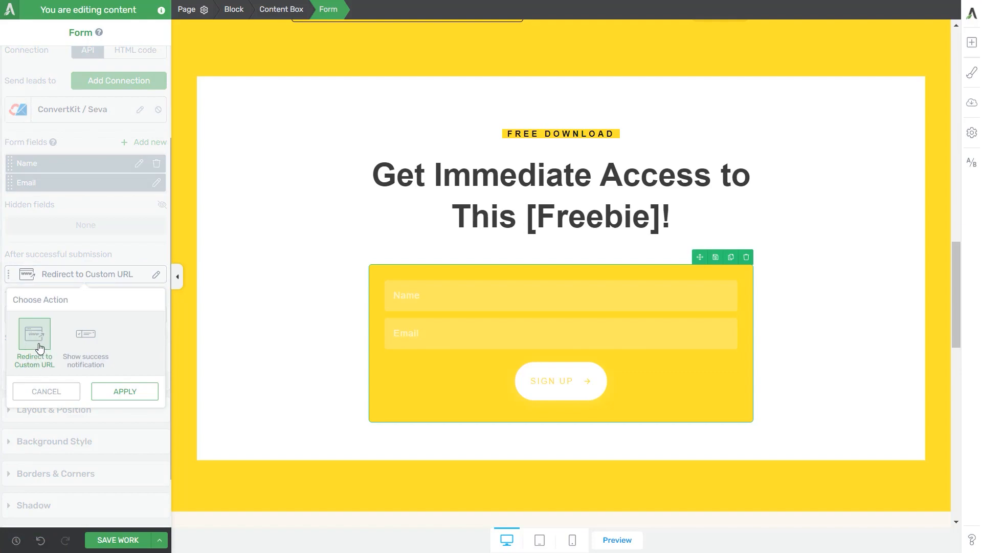
pyautogui.click(93, 278)
pyautogui.click(70, 315)
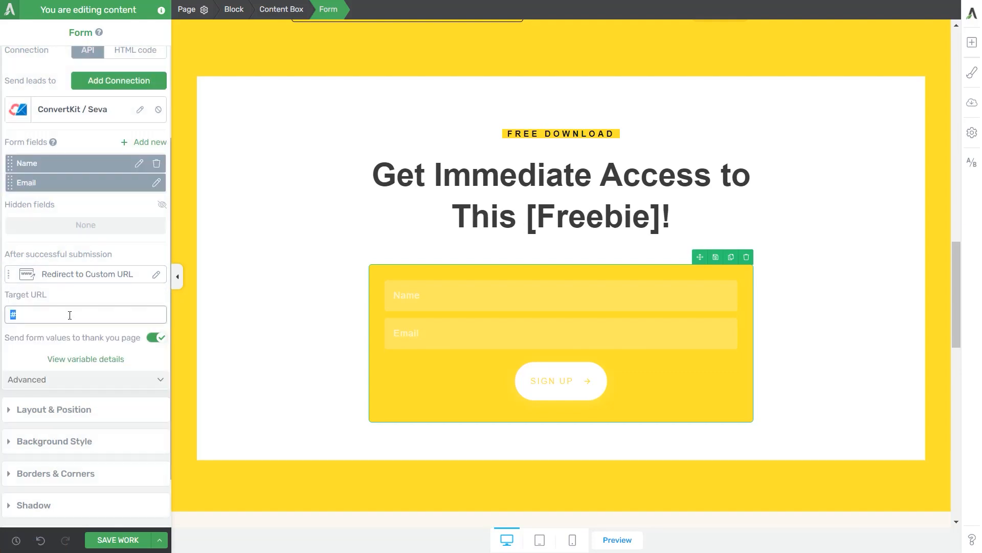
pyautogui.click(47, 315)
# Step: Switch the after-submission action to a 'Sign up successful' notification, preview it, and save the page
pyautogui.click(85, 276)
pyautogui.click(87, 340)
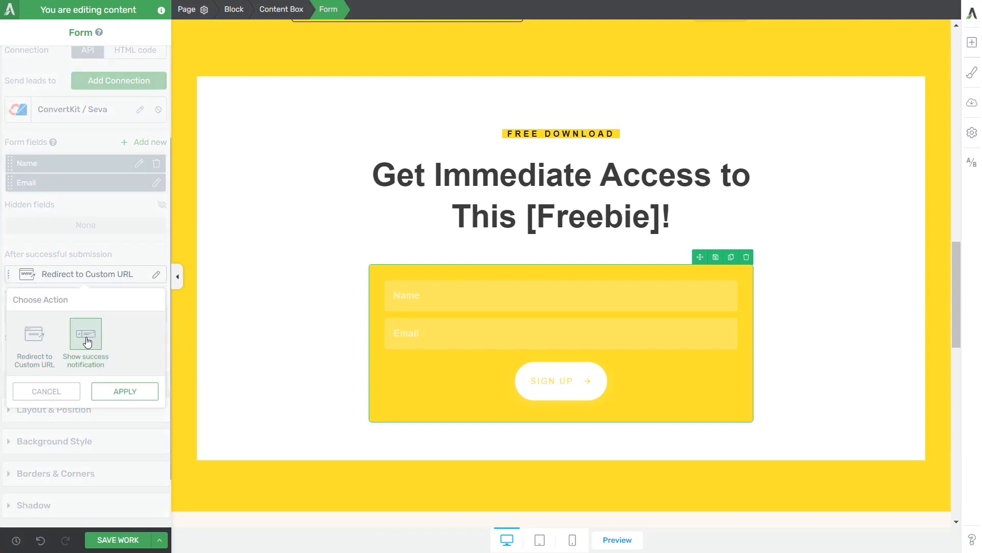
pyautogui.click(119, 389)
pyautogui.tripleClick(34, 315)
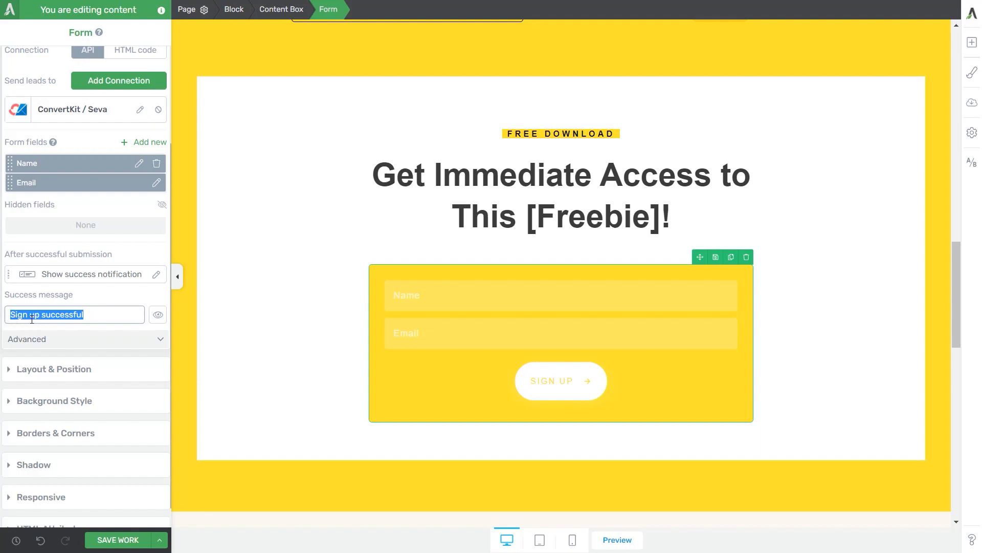
pyautogui.click(101, 320)
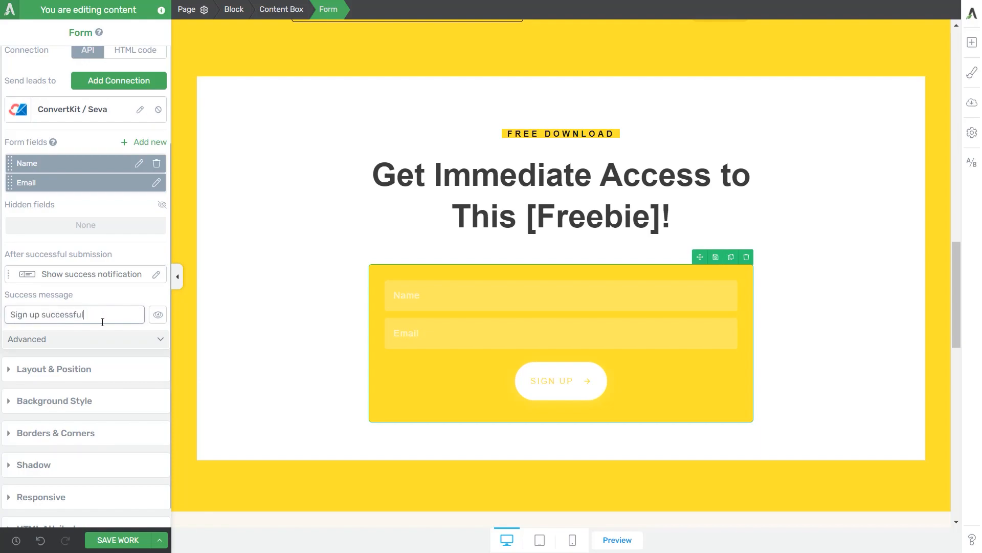
pyautogui.click(157, 319)
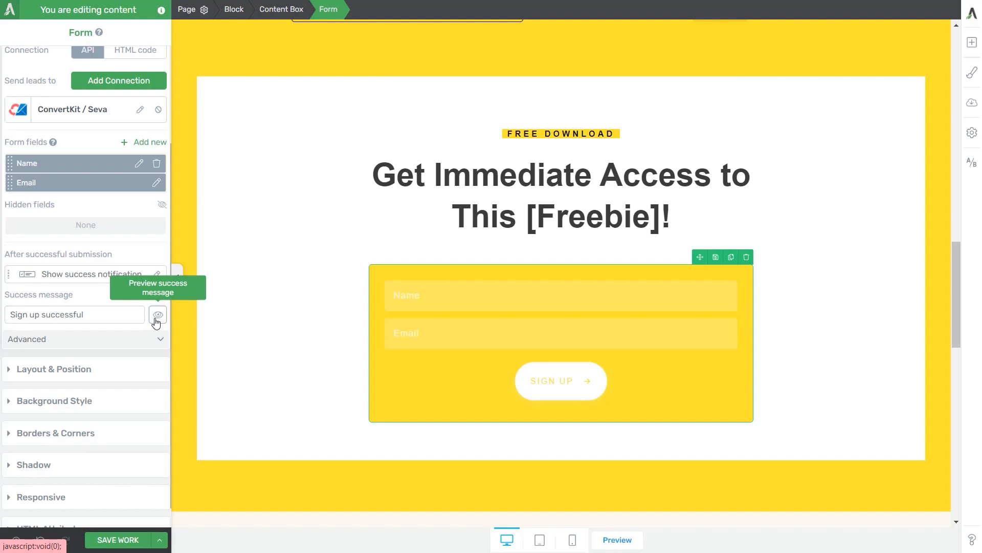
pyautogui.click(116, 539)
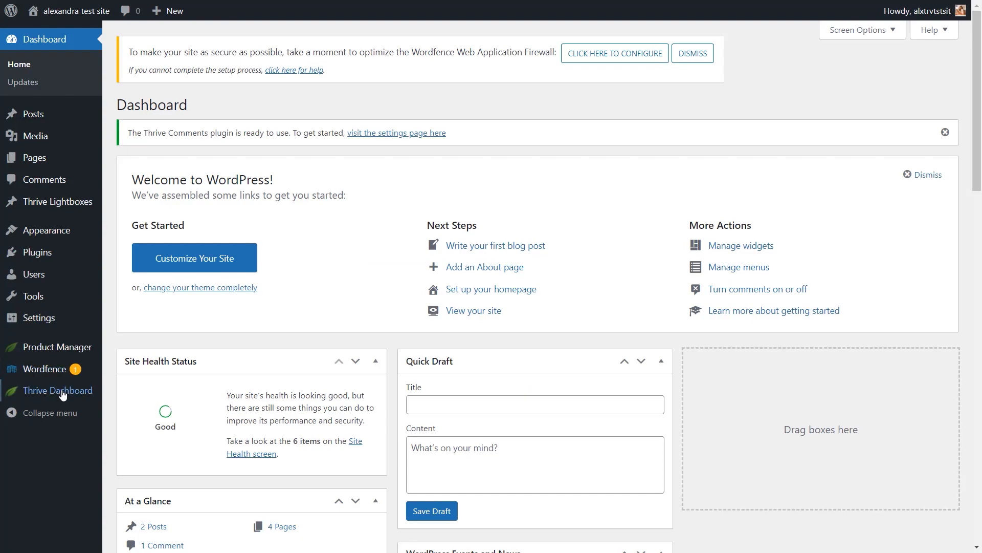
# Step: Go to Thrive Leads and open the Form submission group's Lightbox forms
pyautogui.moveTo(60, 390)
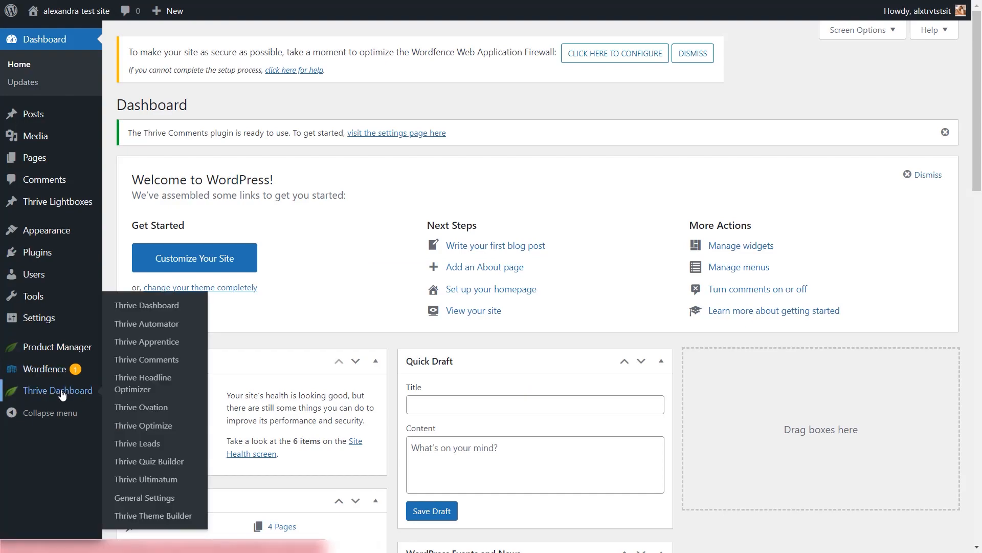
pyautogui.click(155, 448)
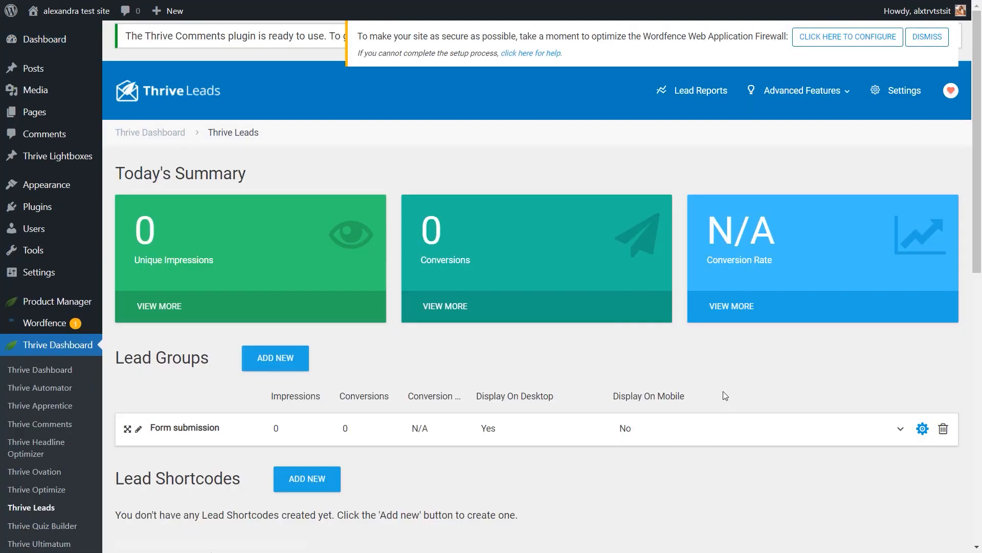
pyautogui.click(729, 439)
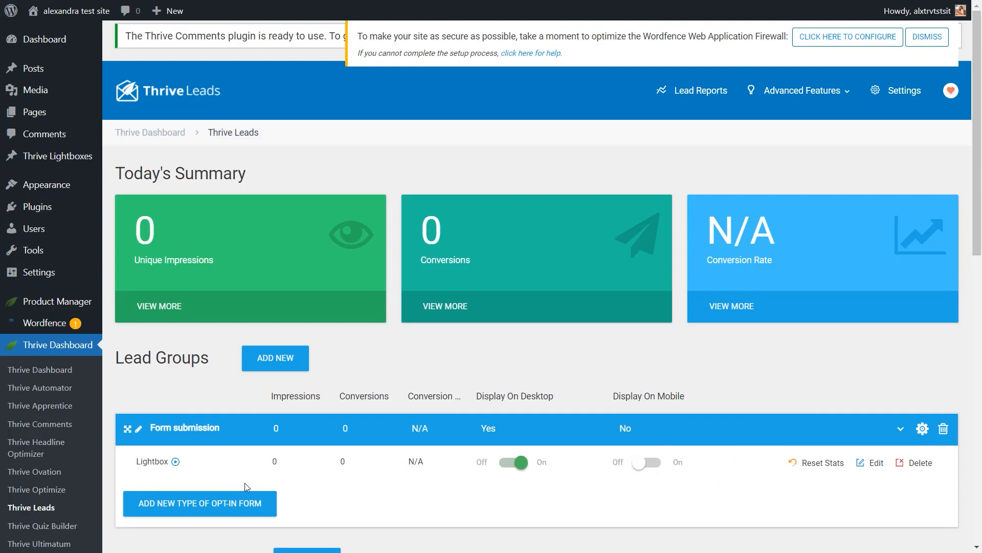
pyautogui.click(871, 463)
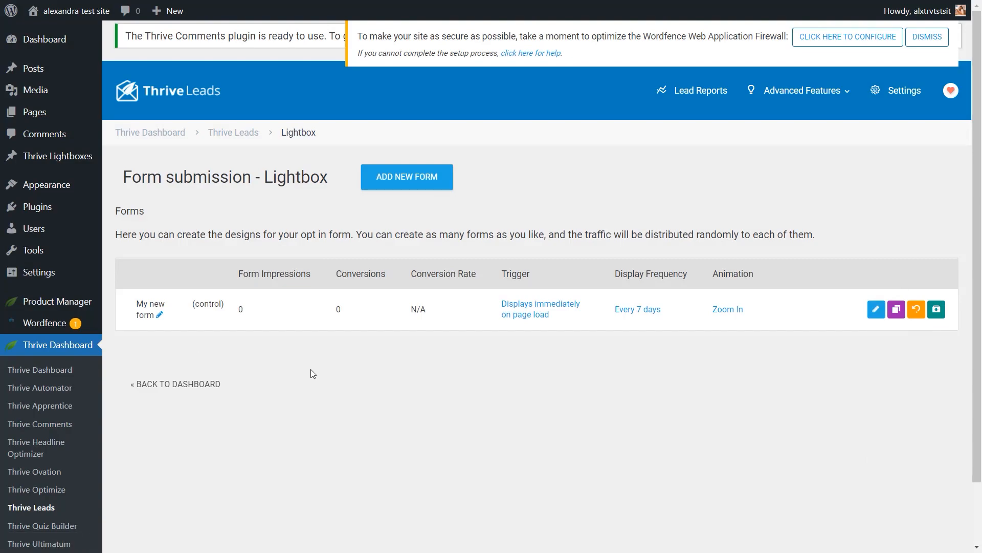
# Step: Cancel a new lightbox form, then browse the opt-in template library without changing the template
pyautogui.click(392, 176)
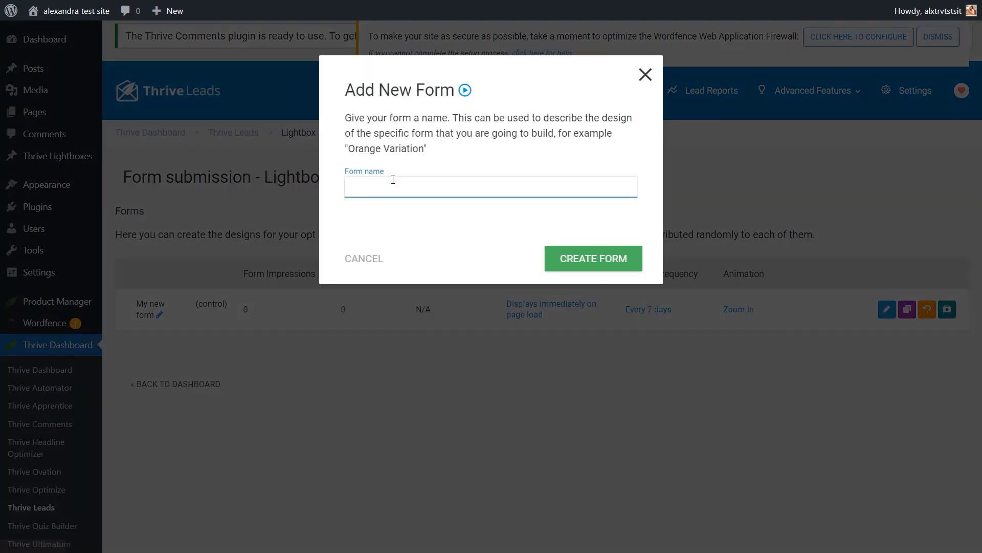
pyautogui.click(645, 74)
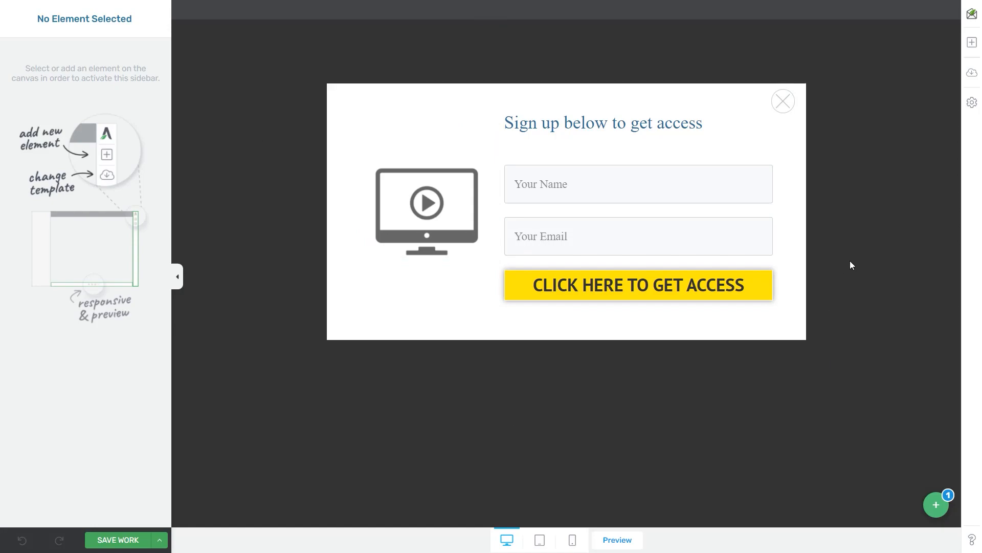
pyautogui.click(972, 73)
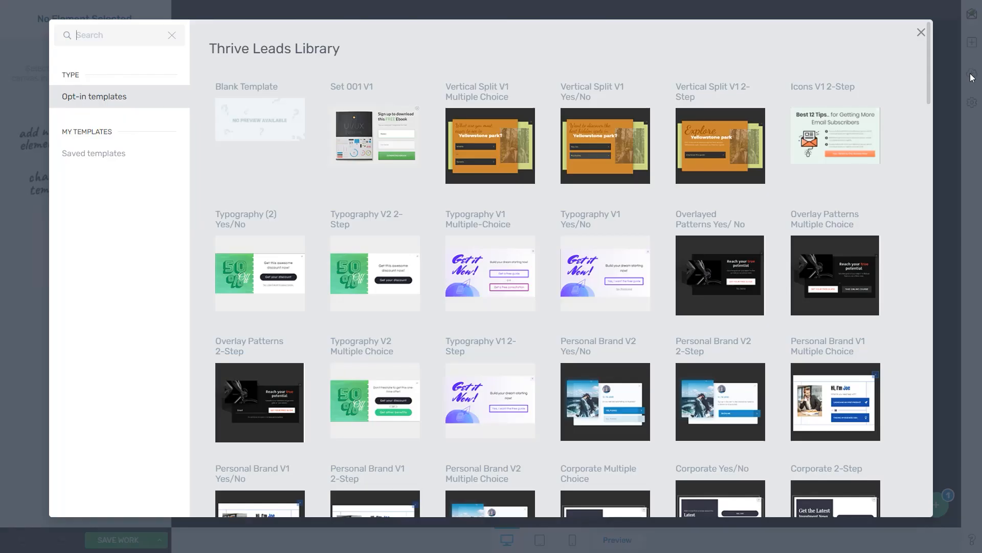
pyautogui.scroll(-9, 847, 295)
pyautogui.scroll(9, 843, 297)
pyautogui.click(921, 32)
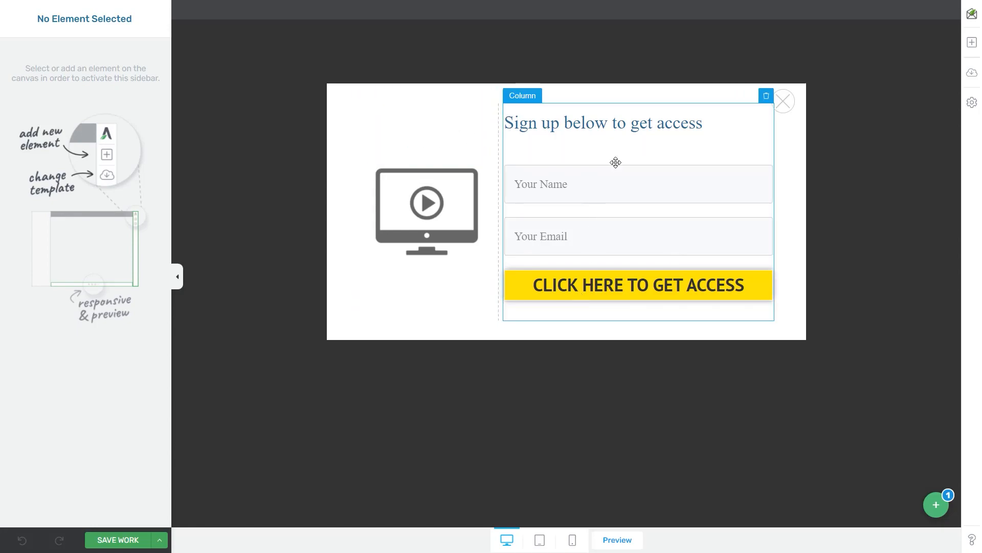
# Step: Replace the lightbox's old sign-up form with a new Lead Generation element
pyautogui.click(611, 196)
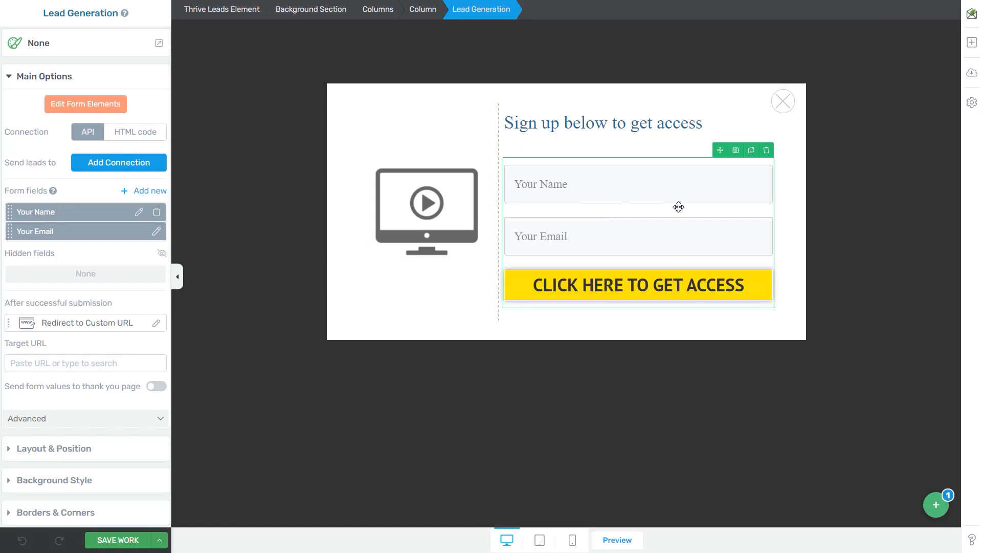
pyautogui.click(767, 150)
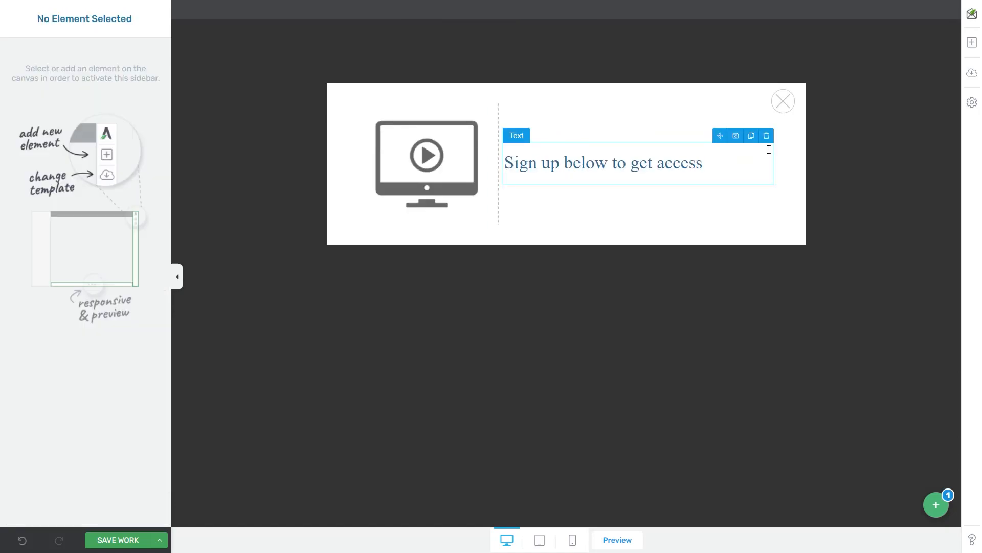
pyautogui.click(972, 42)
pyautogui.moveTo(863, 122); pyautogui.dragTo(652, 176)
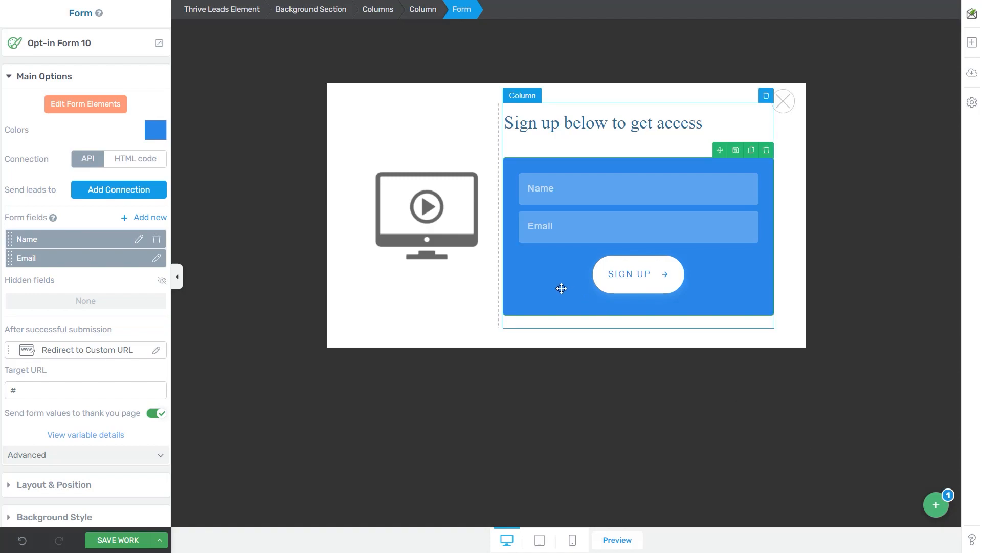
# Step: Set the new form's lead connection to ConvertKit / Seva
pyautogui.click(104, 193)
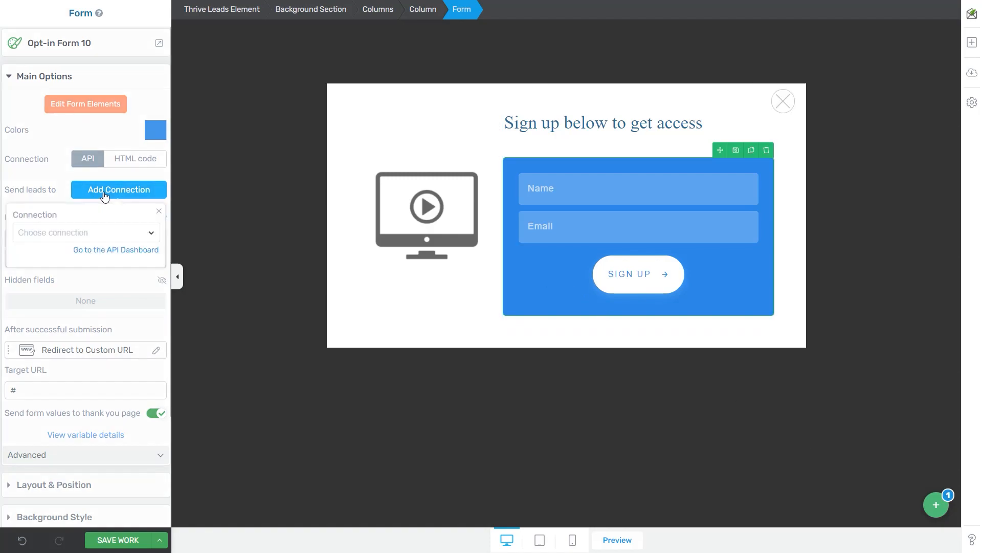
pyautogui.click(94, 233)
pyautogui.click(94, 279)
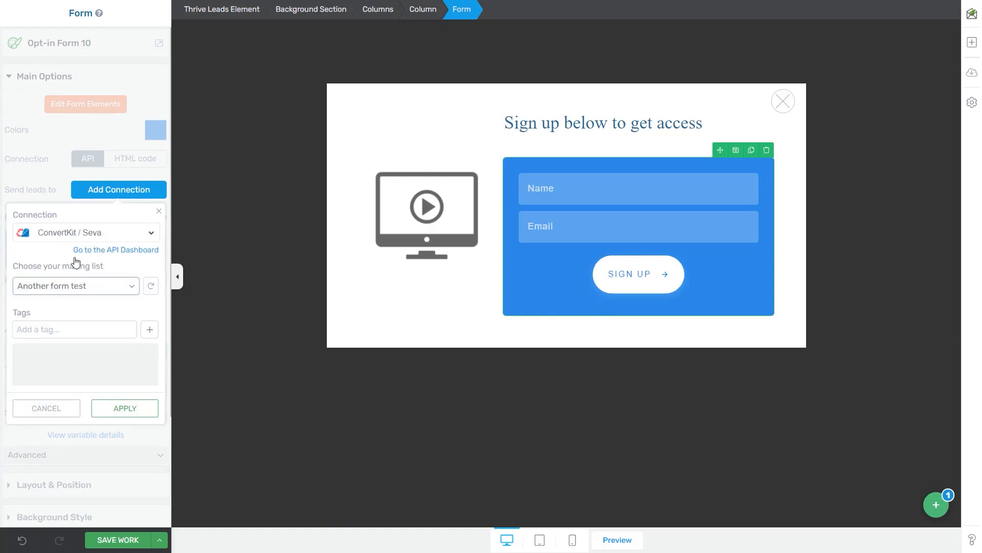